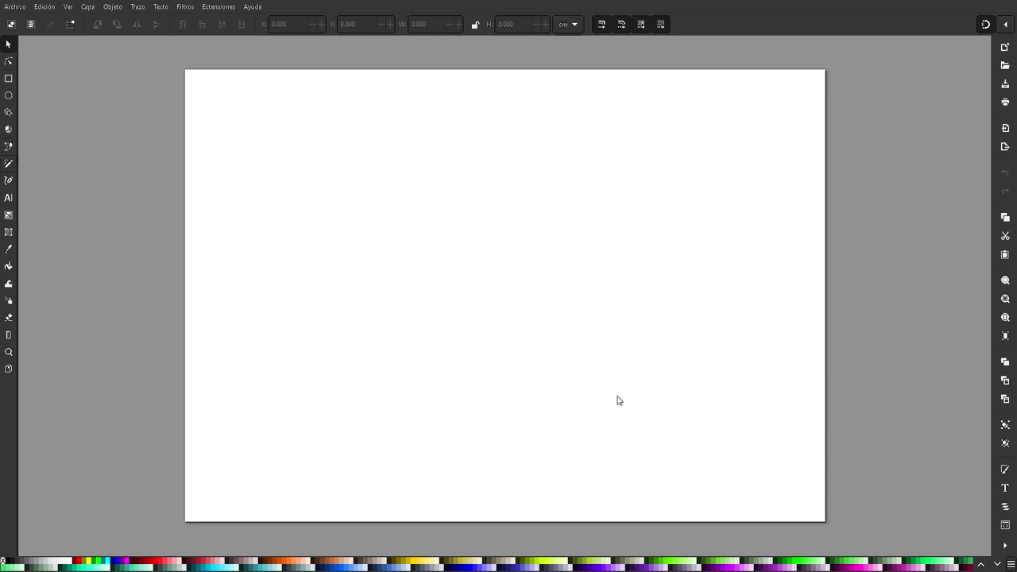
- Activate the Pencil tool with pressure-sensitive input enabled
{"action": "key", "text": "p"}
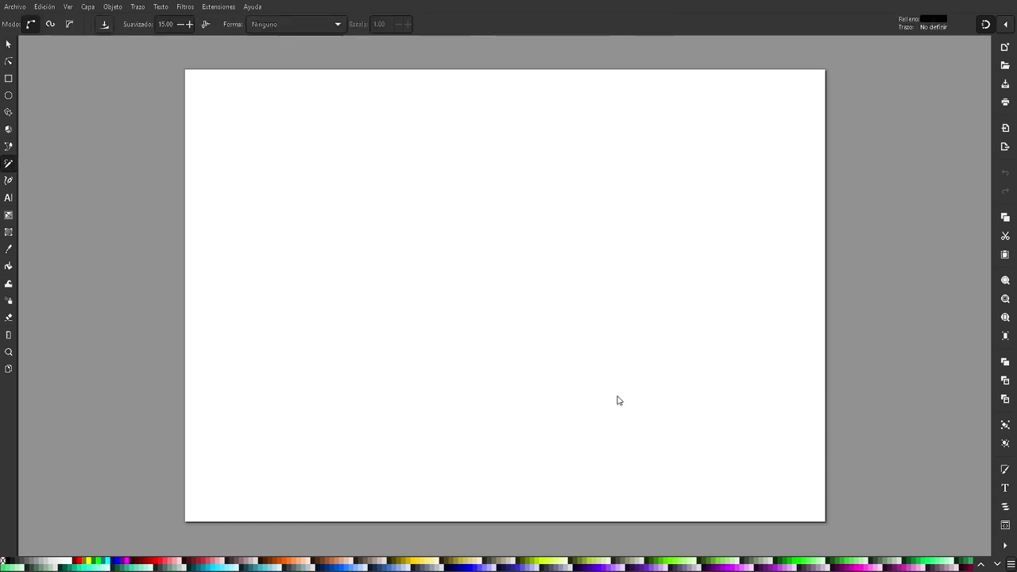
{"action": "left_click", "coordinate": [105, 24]}
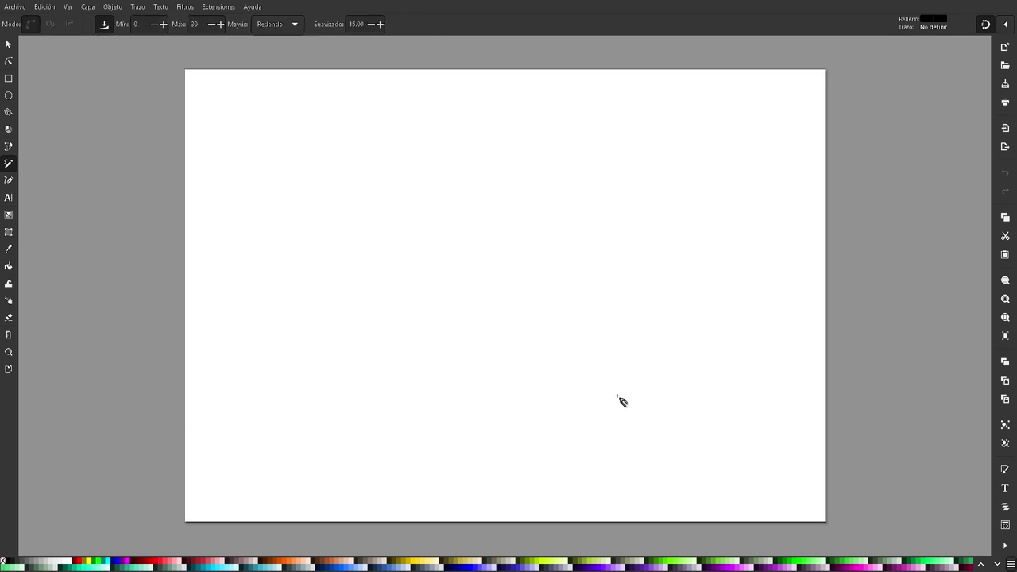
{"action": "mouse_move", "coordinate": [487, 195]}
{"action": "left_mouse_down"}
{"action": "mouse_move", "coordinate": [460, 207]}
{"action": "mouse_move", "coordinate": [444, 235]}
{"action": "mouse_move", "coordinate": [474, 268]}
{"action": "mouse_move", "coordinate": [535, 238]}
{"action": "mouse_move", "coordinate": [560, 239]}
{"action": "mouse_move", "coordinate": [579, 258]}
{"action": "mouse_move", "coordinate": [574, 288]}
{"action": "mouse_move", "coordinate": [509, 355]}
{"action": "left_mouse_up"}
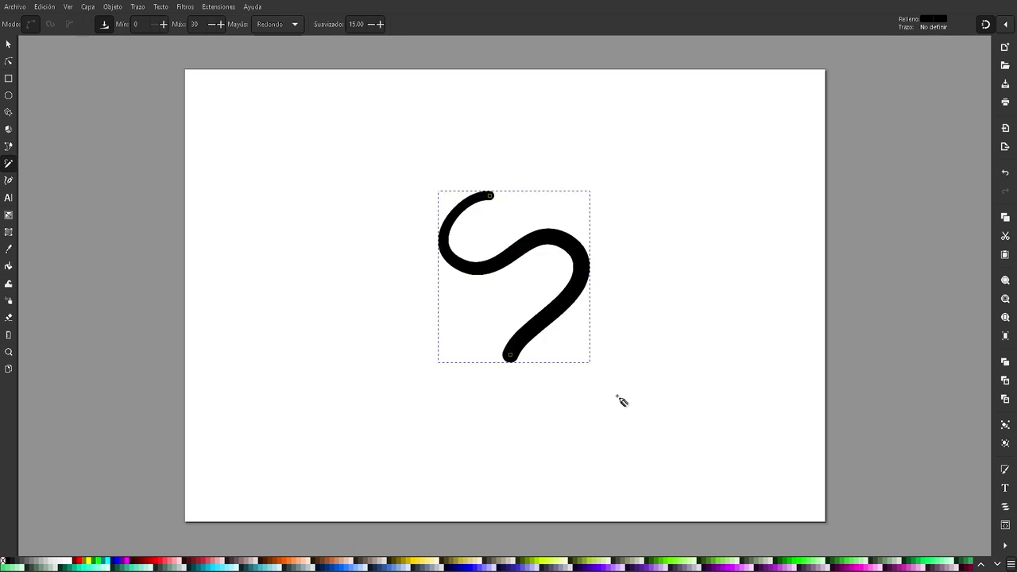
{"action": "key", "text": "ctrl+z"}
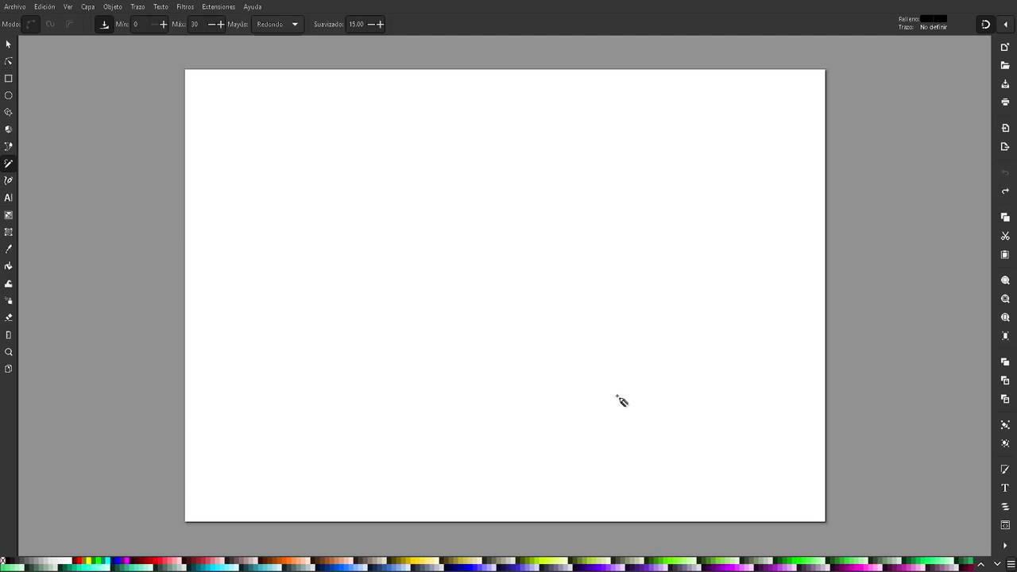
{"action": "mouse_move", "coordinate": [462, 263]}
{"action": "left_mouse_down"}
{"action": "mouse_move", "coordinate": [456, 199]}
{"action": "mouse_move", "coordinate": [548, 182]}
{"action": "mouse_move", "coordinate": [570, 188]}
{"action": "mouse_move", "coordinate": [593, 313]}
{"action": "mouse_move", "coordinate": [463, 343]}
{"action": "left_mouse_up"}
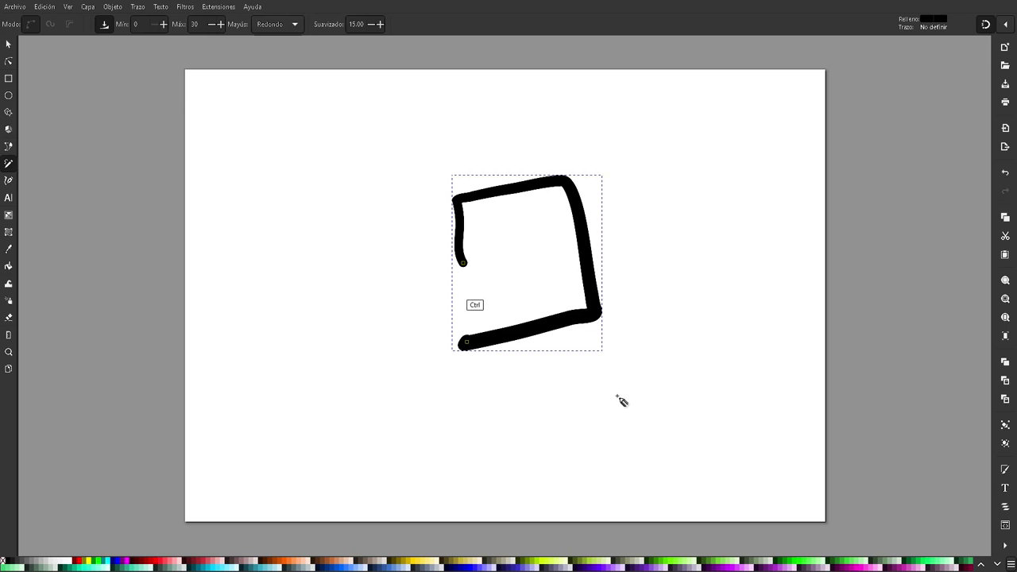
{"action": "key", "text": "ctrl+z"}
- Draw a closed, roughly round freehand loop about 35 cm wide and 30 cm high with the Pencil
{"action": "mouse_move", "coordinate": [458, 276]}
{"action": "left_mouse_down"}
{"action": "mouse_move", "coordinate": [442, 240]}
{"action": "mouse_move", "coordinate": [465, 191]}
{"action": "mouse_move", "coordinate": [550, 189]}
{"action": "mouse_move", "coordinate": [569, 273]}
{"action": "mouse_move", "coordinate": [514, 300]}
{"action": "mouse_move", "coordinate": [476, 296]}
{"action": "mouse_move", "coordinate": [459, 277]}
{"action": "left_mouse_up"}
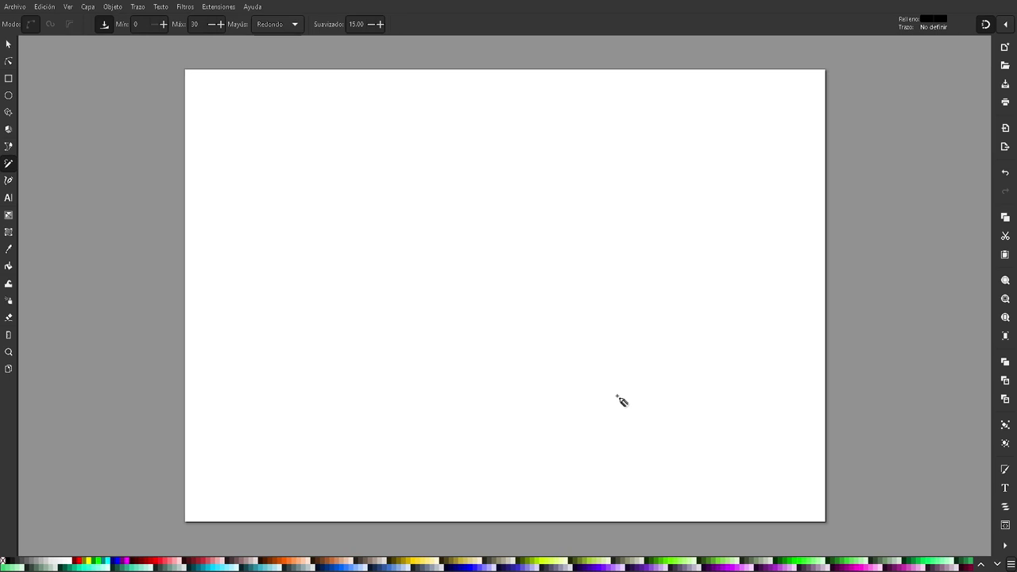
{"action": "key", "text": "3"}
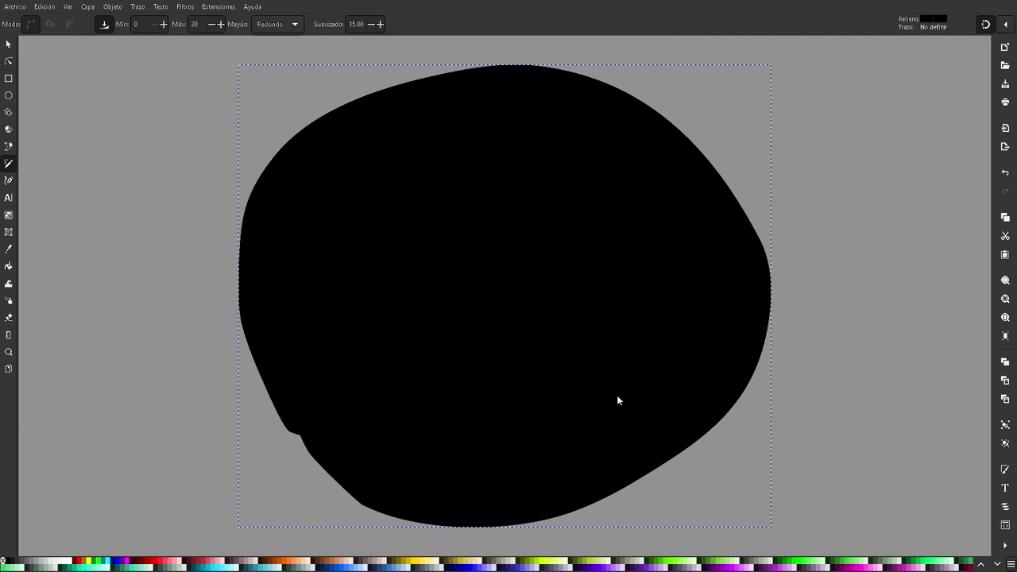
- Set the loop's stroke width to 0.1 px
{"action": "key", "text": "ctrl+shift+f"}
{"action": "key", "text": "Right"}
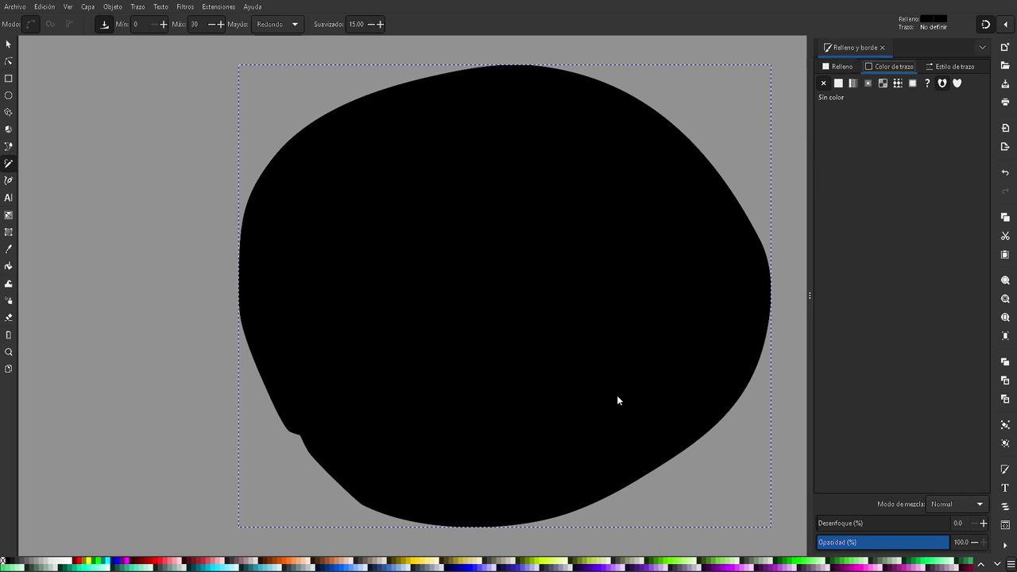
{"action": "key", "text": "ctrl+Page_Down"}
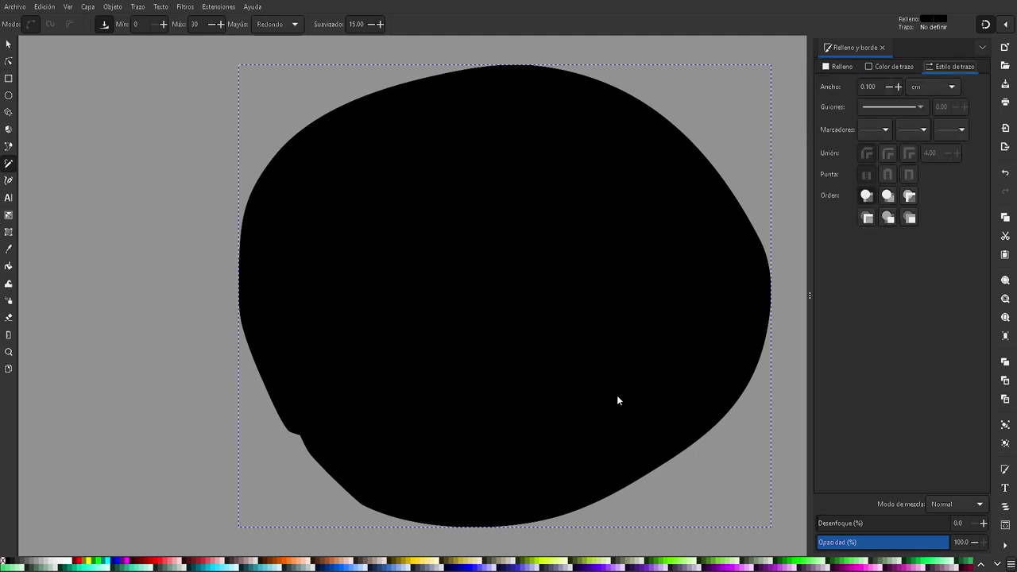
{"action": "key", "text": "Tab"}
{"action": "key", "text": "Down"}
{"action": "key", "text": "Tab"}
{"action": "key", "text": "space"}
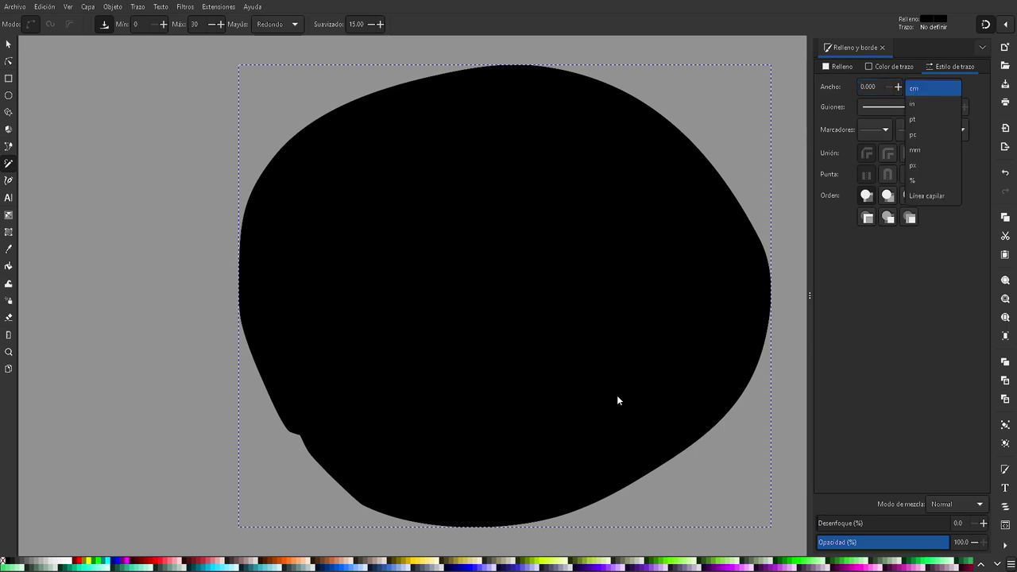
{"action": "key", "text": "Down"}
{"action": "key", "text": "Down"}
{"action": "key", "text": "Return"}
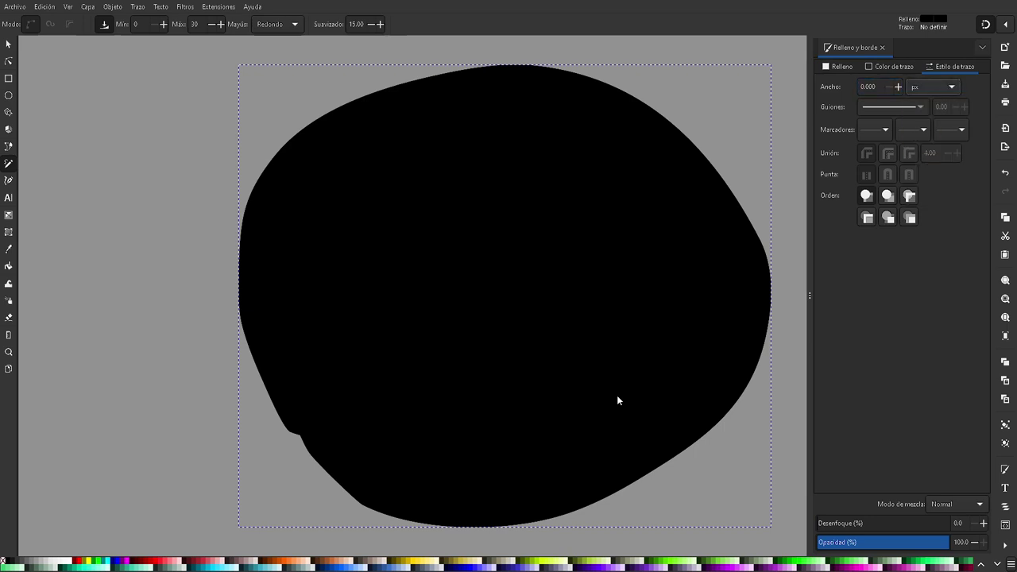
{"action": "key", "text": "shift+Tab"}
{"action": "key", "text": "Up"}
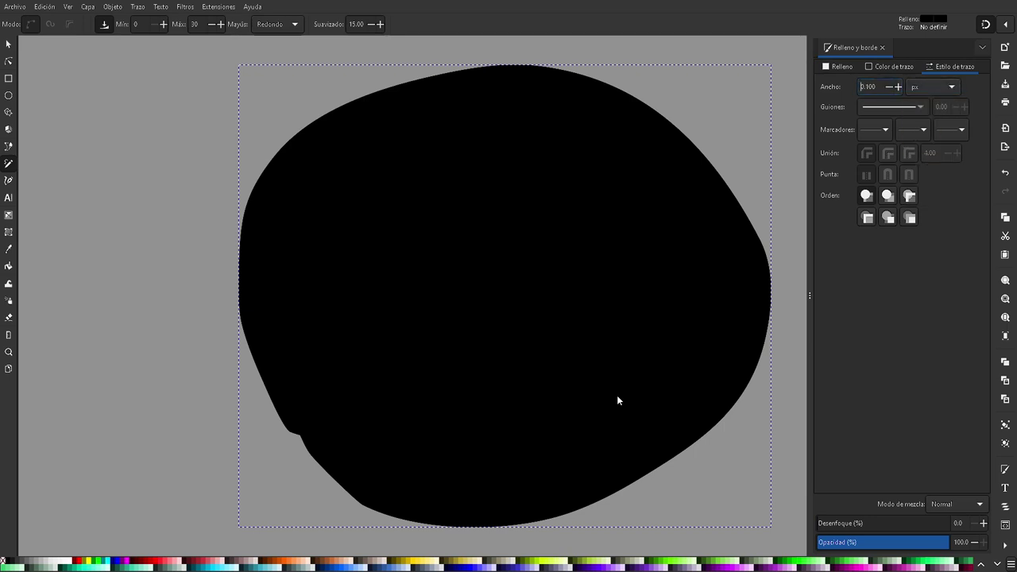
- Give the loop a flat black stroke and remove its fill
{"action": "key", "text": "Tab"}
{"action": "key", "text": "Tab"}
{"action": "key", "text": "Tab"}
{"action": "key", "text": "ctrl+Page_Up"}
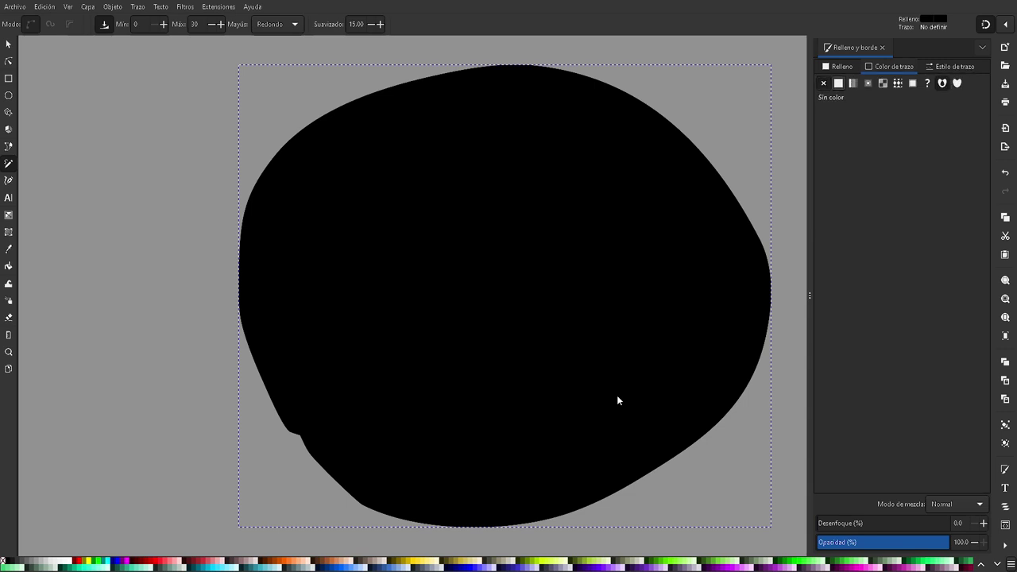
{"action": "key", "text": "Return"}
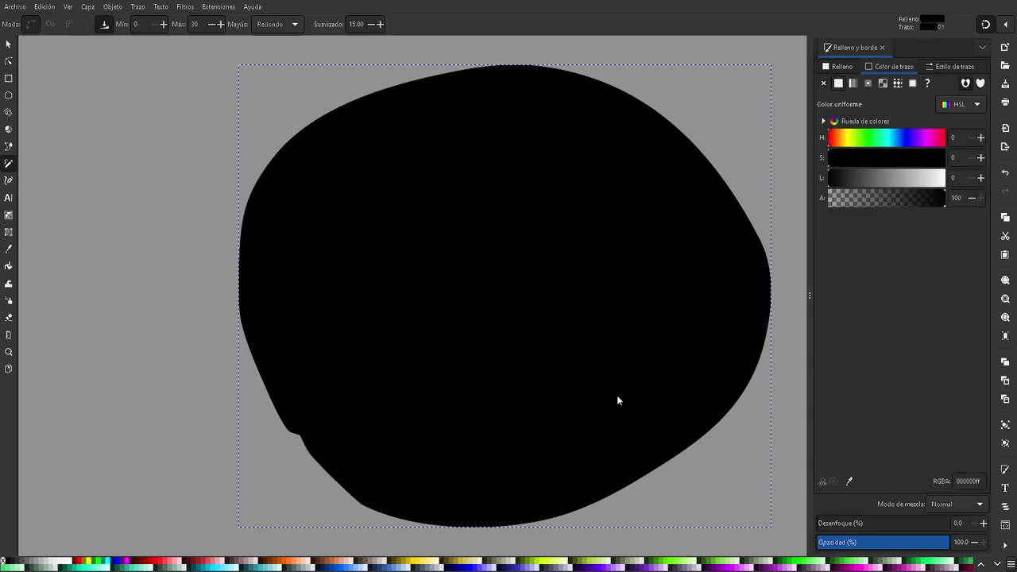
{"action": "key", "text": "ctrl+Page_Up"}
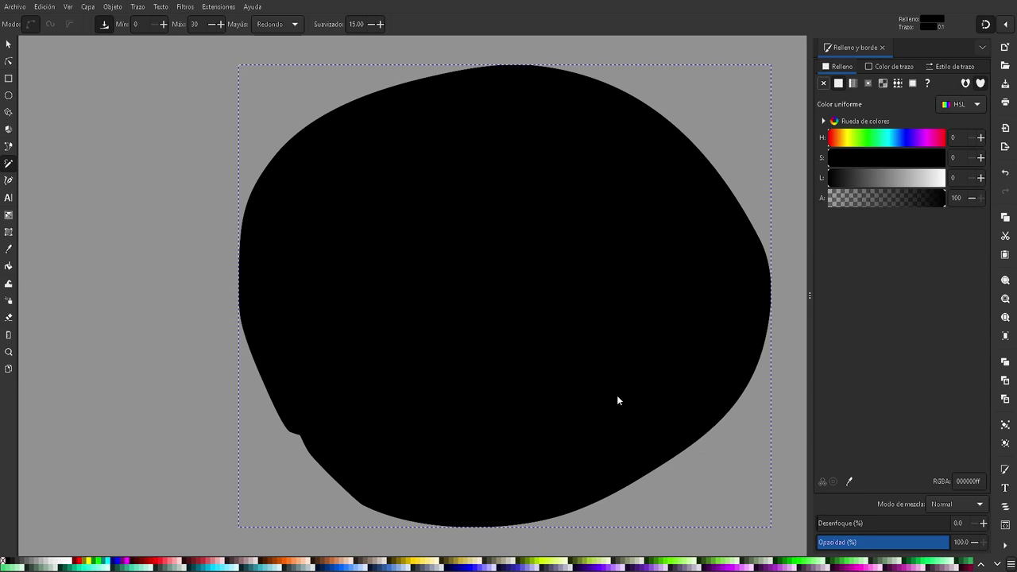
{"action": "key", "text": "Return"}
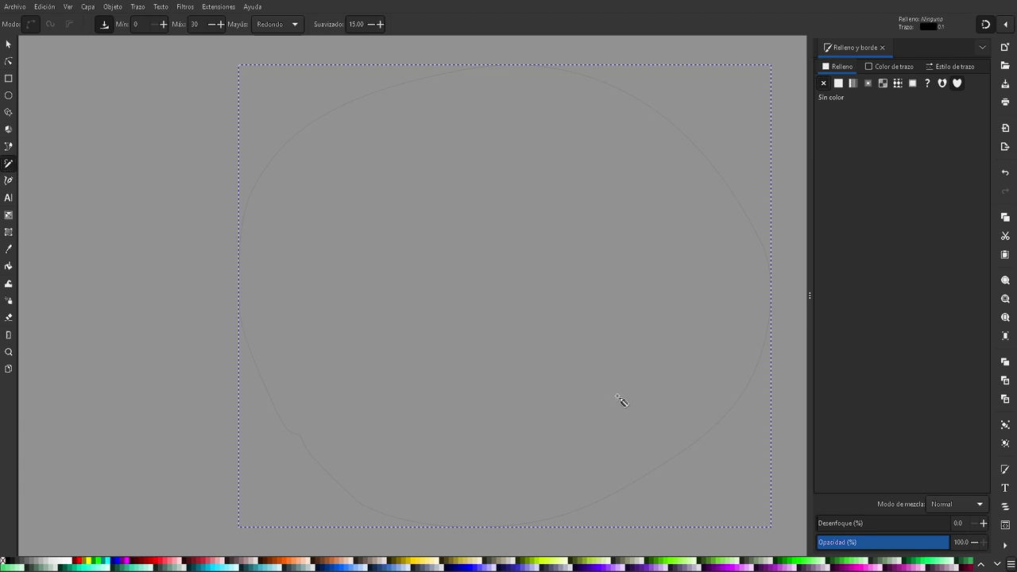
- Draw a winding S-like pressure stroke with the Pencil inside the loop outline
{"action": "mouse_move", "coordinate": [408, 282]}
{"action": "left_mouse_down"}
{"action": "mouse_move", "coordinate": [399, 218]}
{"action": "mouse_move", "coordinate": [433, 163]}
{"action": "mouse_move", "coordinate": [522, 150]}
{"action": "mouse_move", "coordinate": [539, 297]}
{"action": "mouse_move", "coordinate": [472, 357]}
{"action": "mouse_move", "coordinate": [471, 389]}
{"action": "mouse_move", "coordinate": [612, 375]}
{"action": "left_mouse_up"}
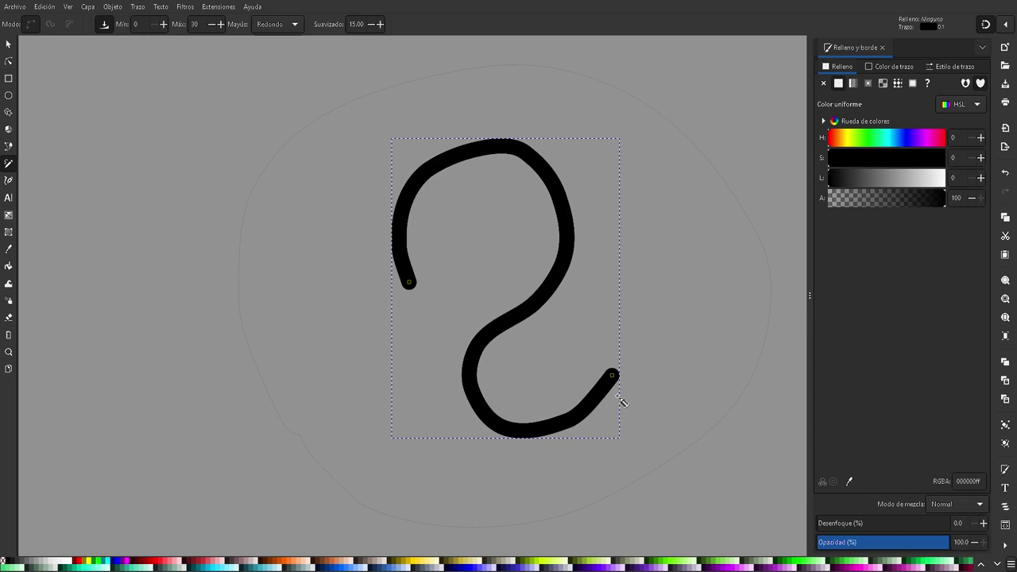
{"action": "mouse_move", "coordinate": [322, 342]}
{"action": "left_mouse_down"}
{"action": "mouse_move", "coordinate": [278, 320]}
{"action": "mouse_move", "coordinate": [259, 240]}
{"action": "mouse_move", "coordinate": [268, 218]}
{"action": "mouse_move", "coordinate": [320, 178]}
{"action": "mouse_move", "coordinate": [374, 206]}
{"action": "mouse_move", "coordinate": [387, 387]}
{"action": "mouse_move", "coordinate": [444, 448]}
{"action": "mouse_move", "coordinate": [423, 481]}
{"action": "mouse_move", "coordinate": [307, 453]}
{"action": "mouse_move", "coordinate": [305, 410]}
{"action": "mouse_move", "coordinate": [324, 342]}
{"action": "left_mouse_up"}
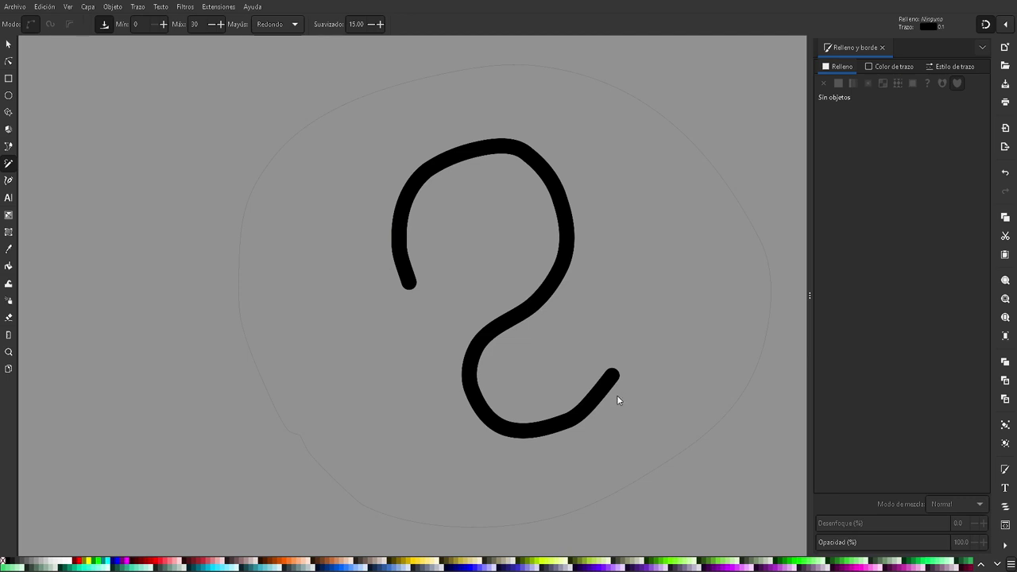
- Examine the nodes of the loop outline and the winding stroke with the Node tool
{"action": "key", "text": "n"}
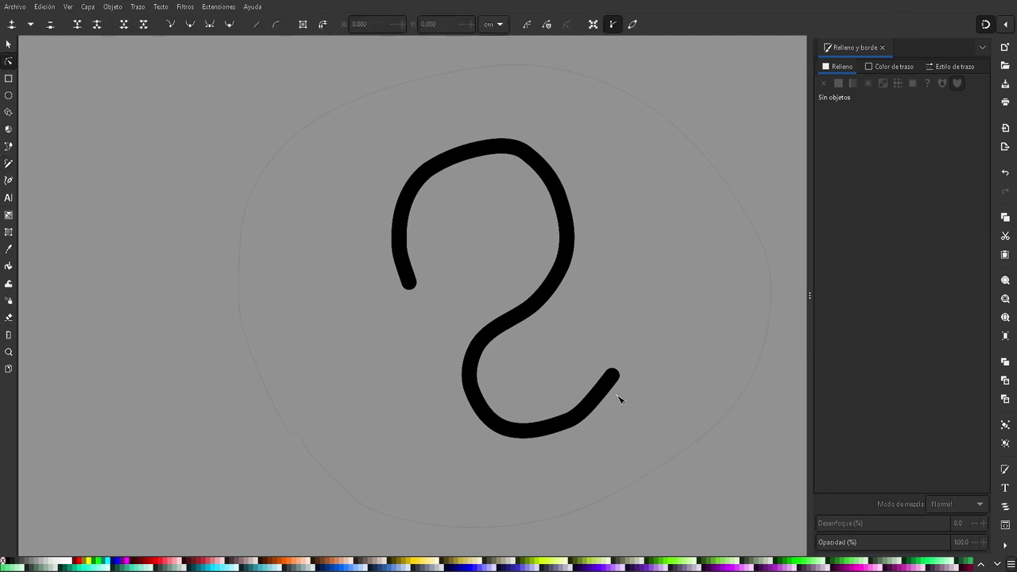
{"action": "key", "text": "Tab"}
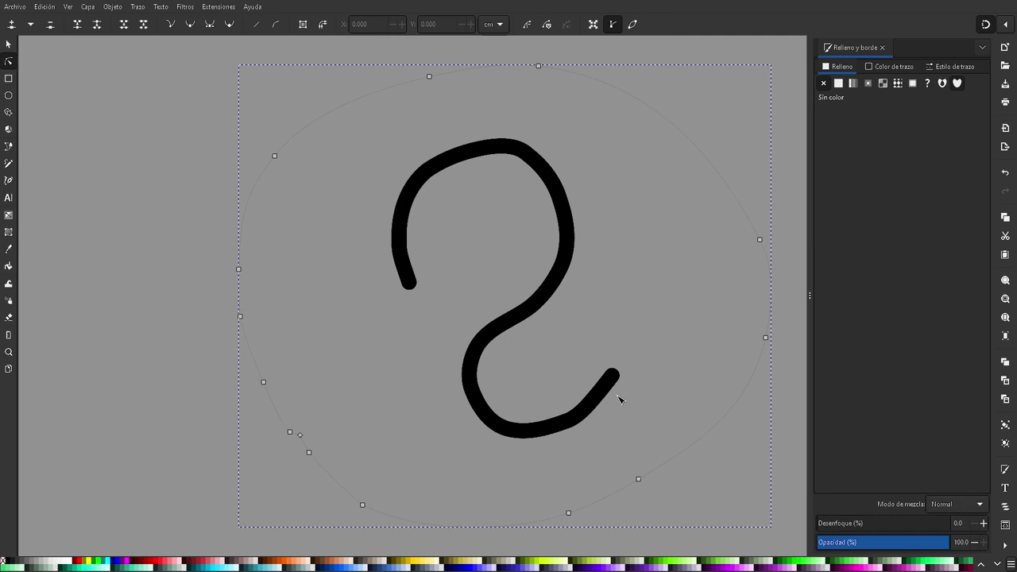
{"action": "key", "text": "Tab"}
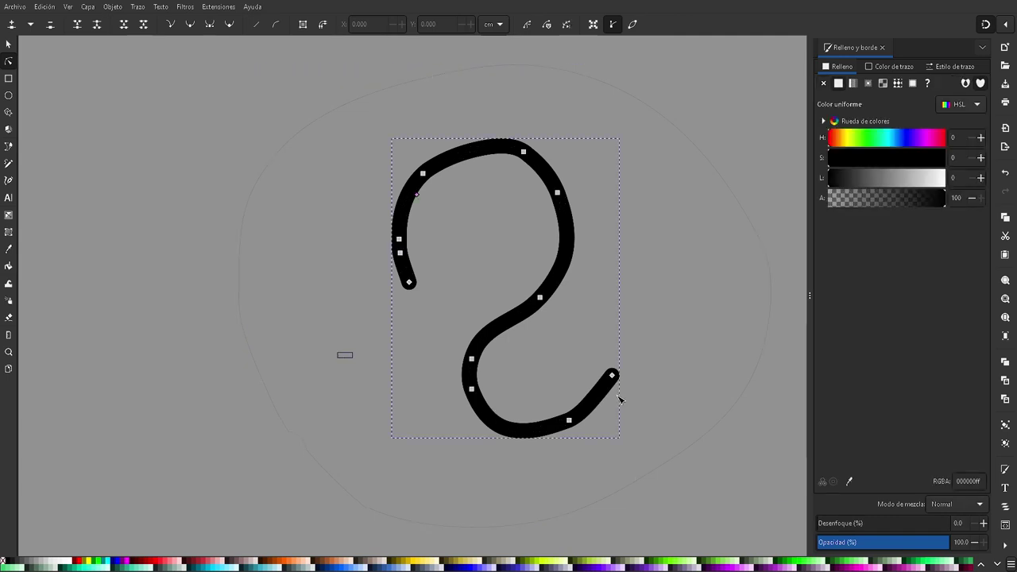
{"action": "mouse_move", "coordinate": [188, 148]}
{"action": "left_mouse_down"}
{"action": "mouse_move", "coordinate": [304, 281]}
{"action": "mouse_move", "coordinate": [480, 397]}
{"action": "left_mouse_up"}
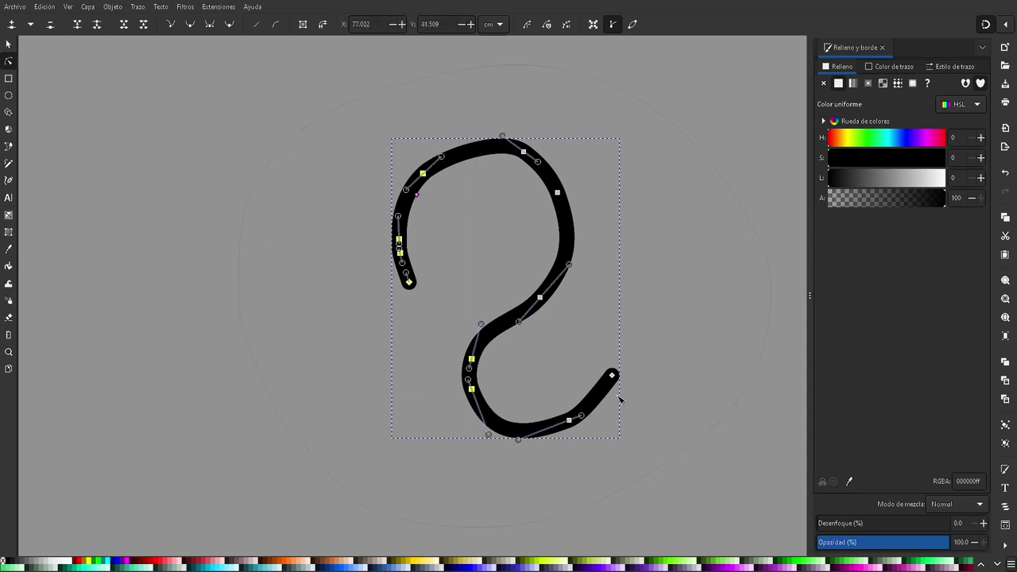
{"action": "key", "text": "Escape"}
- Delete the winding stroke and the remaining loop outline
{"action": "key", "text": "s"}
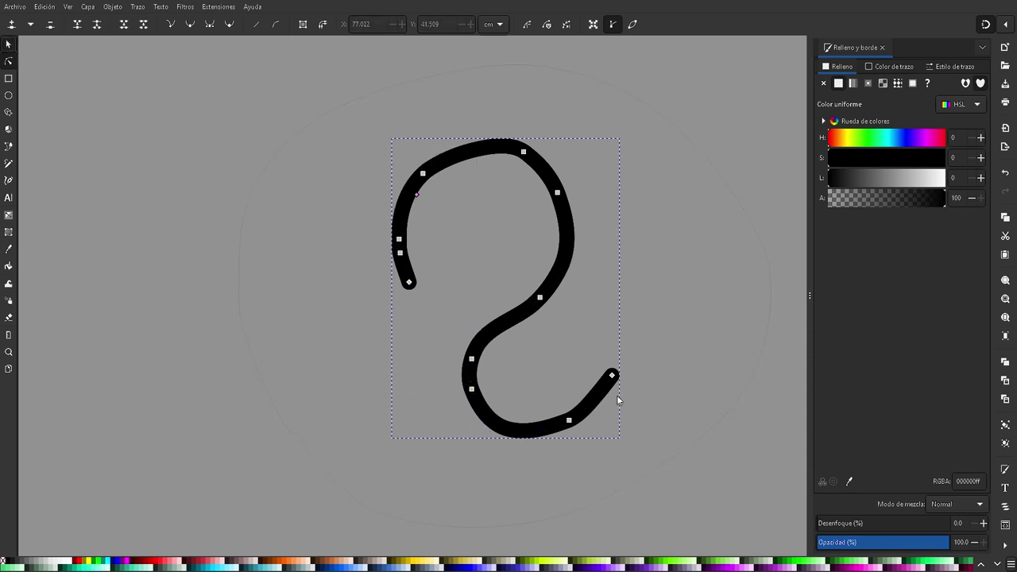
{"action": "left_click_drag", "start_coordinate": [206, 149], "coordinate": [641, 497]}
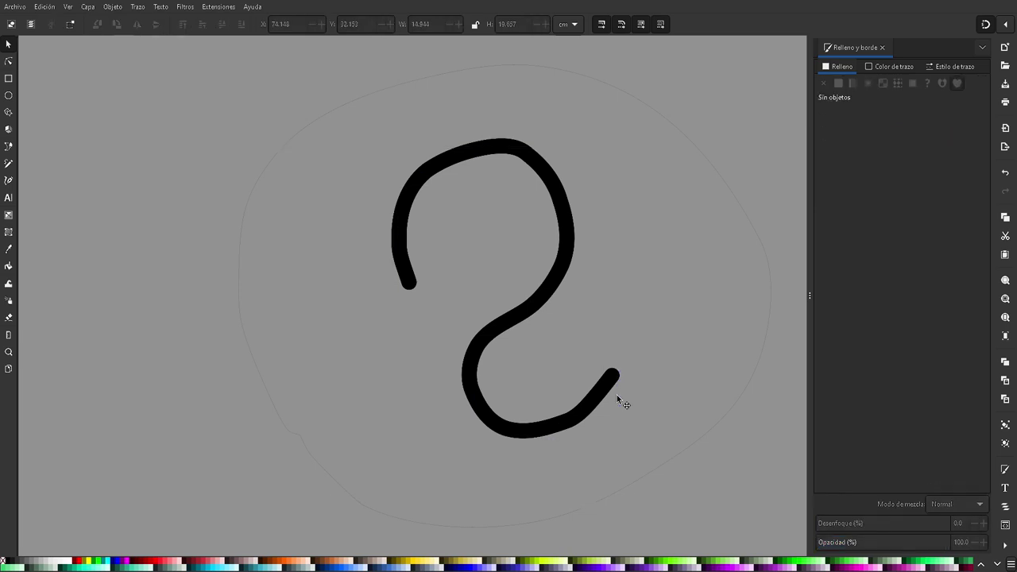
{"action": "left_click", "coordinate": [618, 396]}
{"action": "key", "text": "Delete"}
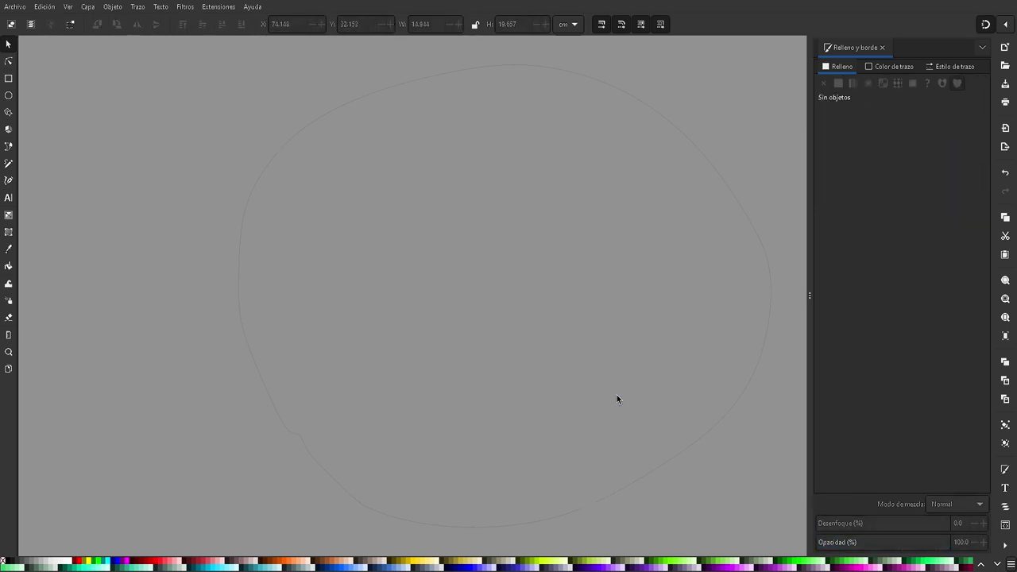
{"action": "key", "text": "ctrl+a"}
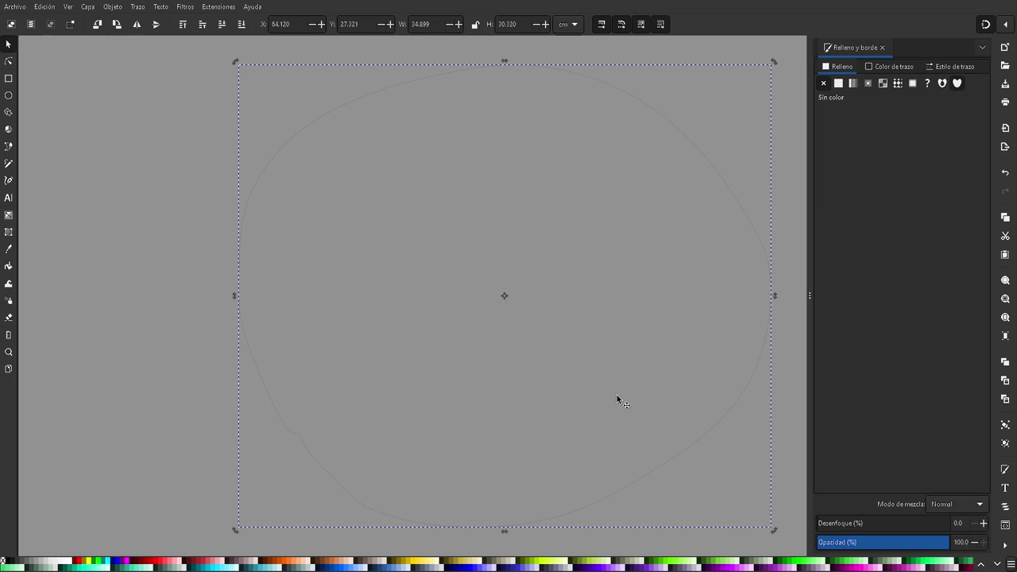
{"action": "key", "text": "Delete"}
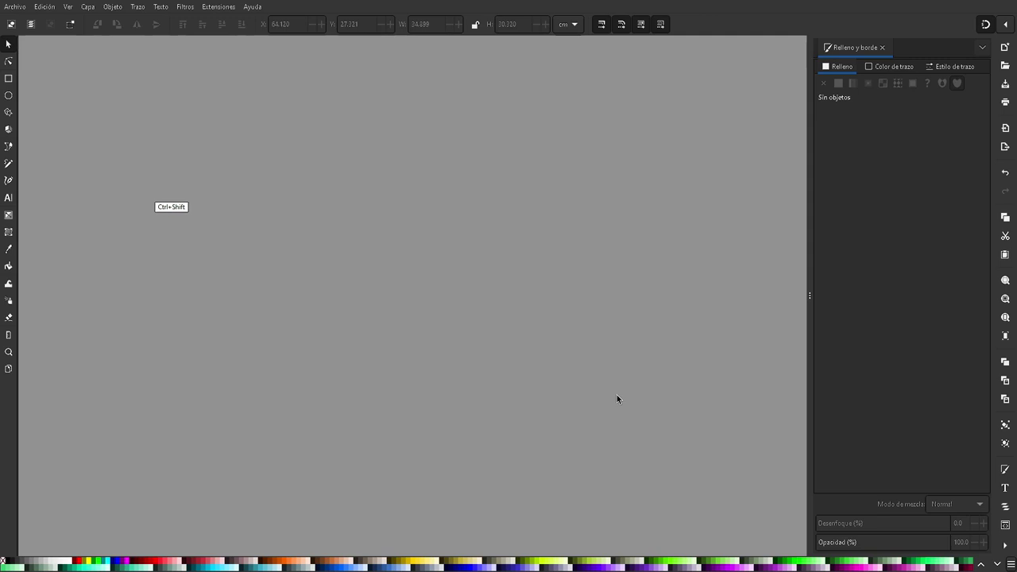
- Darken the desktop colour in the document properties to a lightness of 52
{"action": "key", "text": "ctrl+shift+d"}
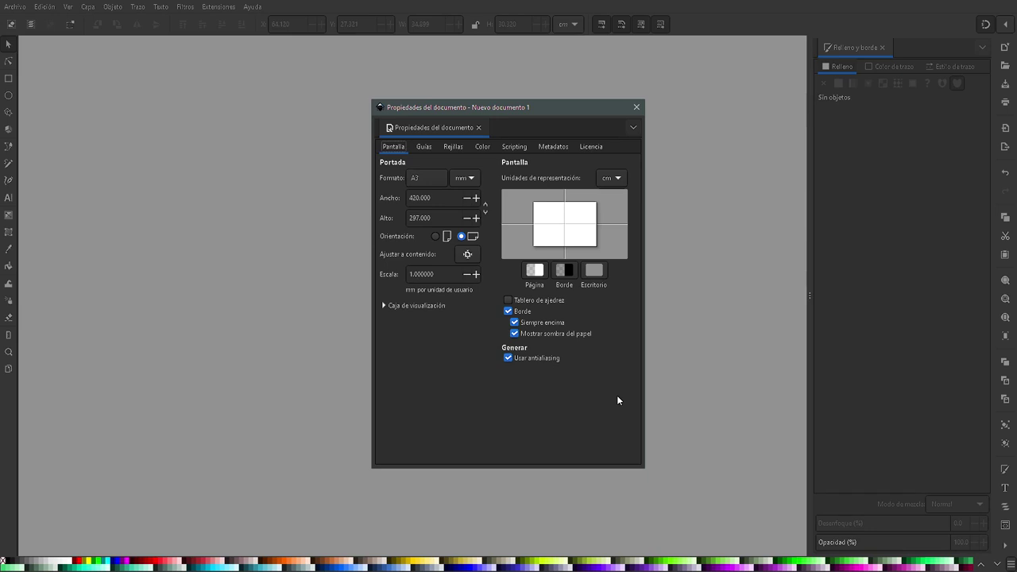
{"action": "left_click", "coordinate": [534, 270]}
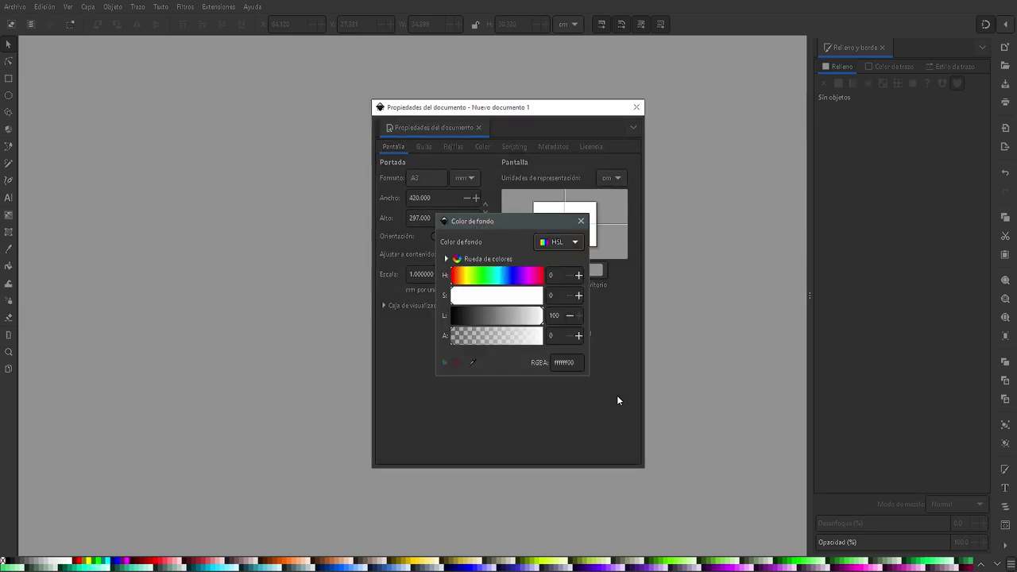
{"action": "left_click", "coordinate": [580, 222]}
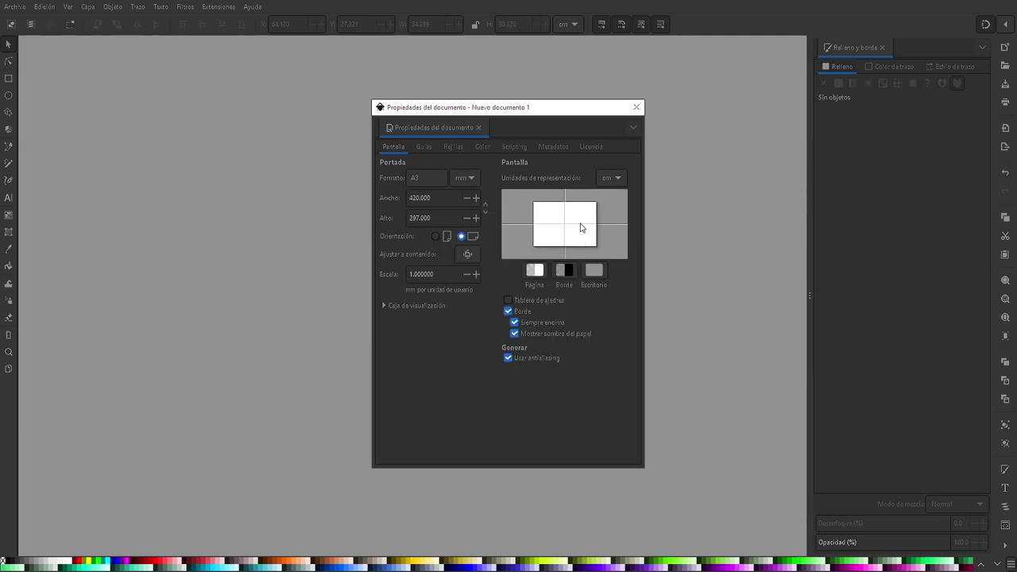
{"action": "left_click", "coordinate": [594, 270]}
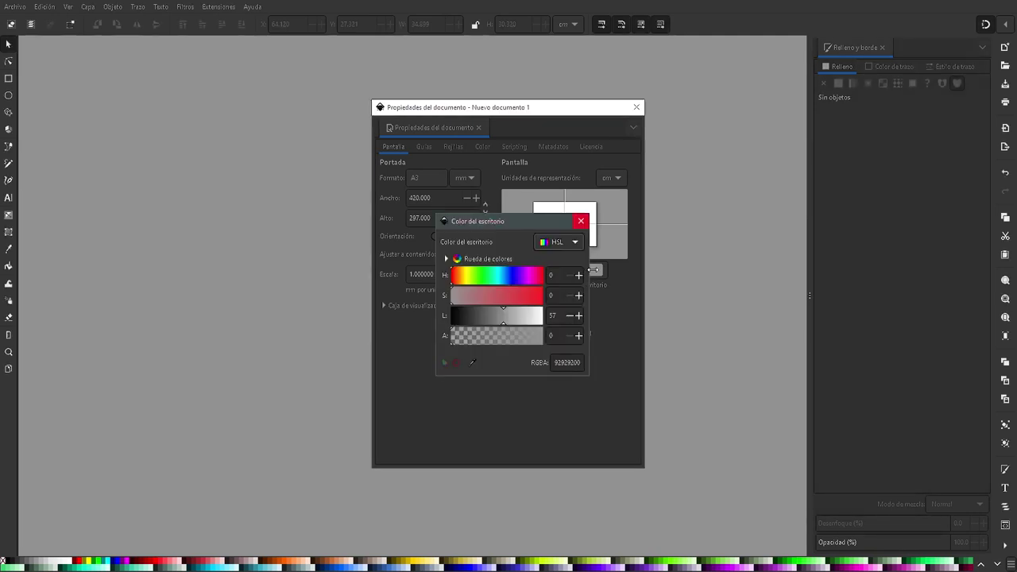
{"action": "key", "text": "Down"}
{"action": "key", "text": "Down"}
{"action": "key", "text": "Down"}
{"action": "key", "text": "Down"}
{"action": "key", "text": "Down"}
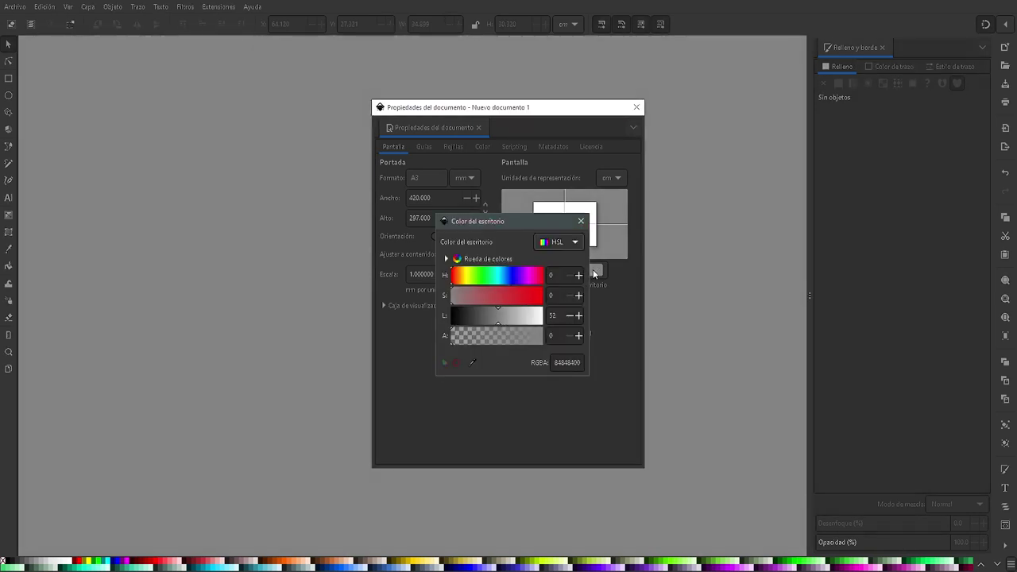
{"action": "left_click", "coordinate": [582, 221]}
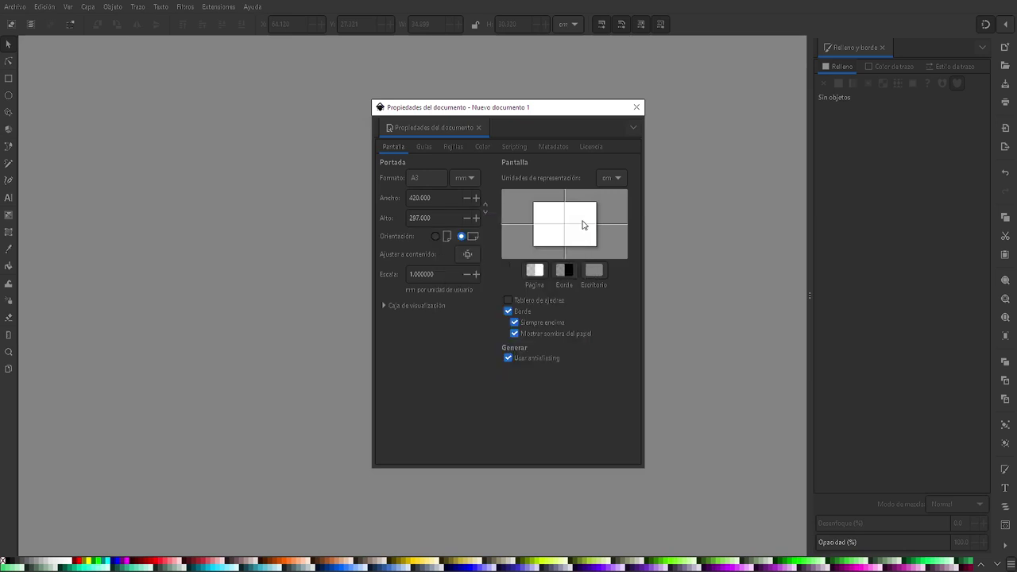
{"action": "left_click", "coordinate": [636, 107]}
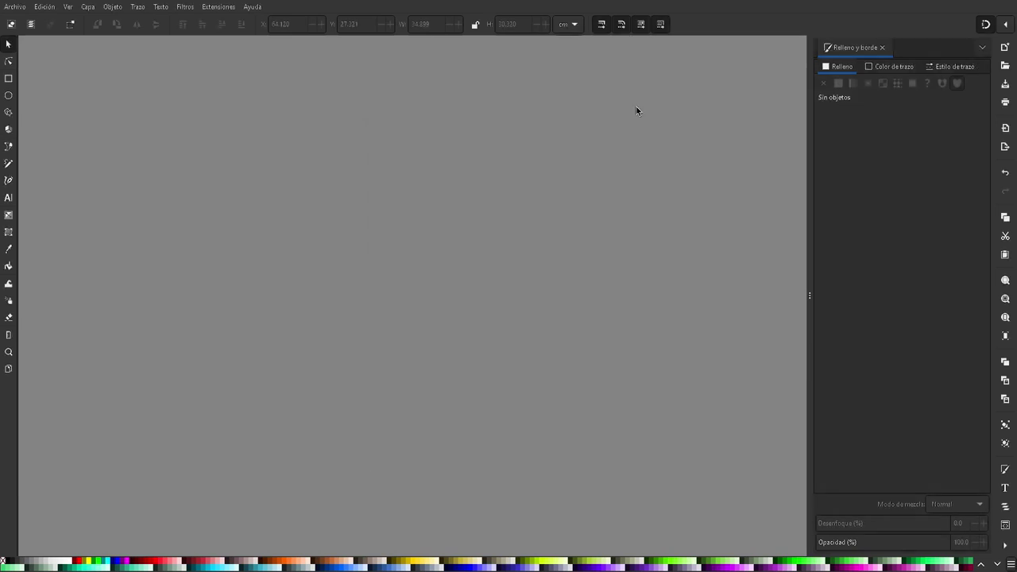
- Draw a new landscape page about 28.9 × 22 cm on the empty desktop area with the Pages tool
{"action": "key", "text": "space"}
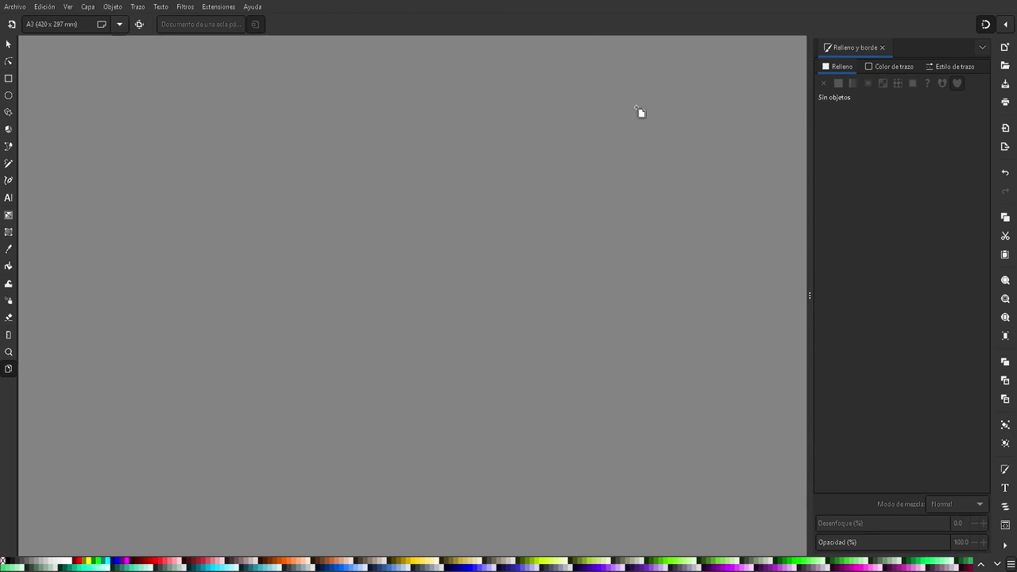
{"action": "left_click_drag", "start_coordinate": [249, 144], "coordinate": [689, 484]}
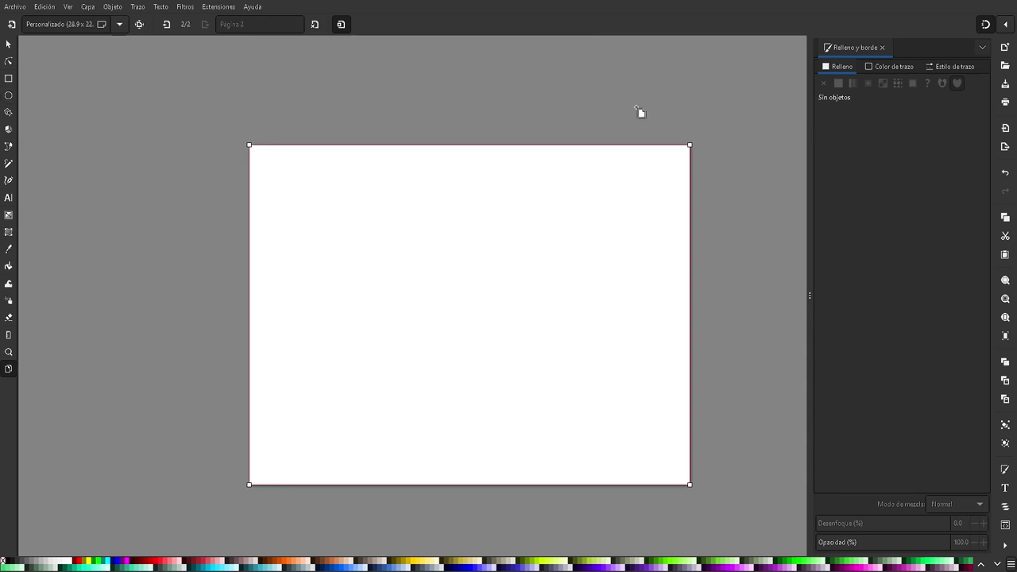
{"action": "key", "text": "s"}
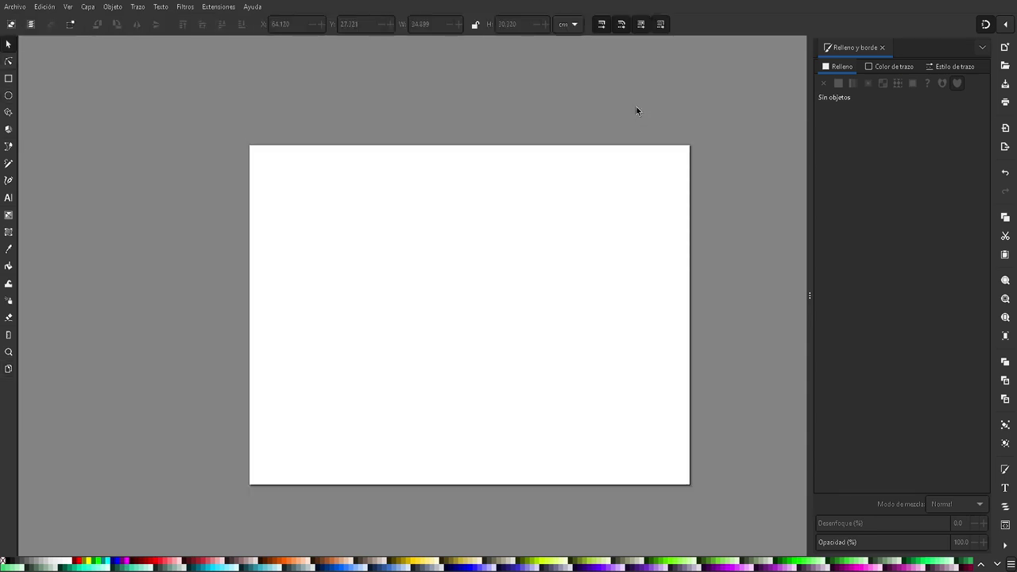
- Draw a rectangle about 4.1 × 4.4 cm in the page's upper left area and fill it with pure red
{"action": "key", "text": "r"}
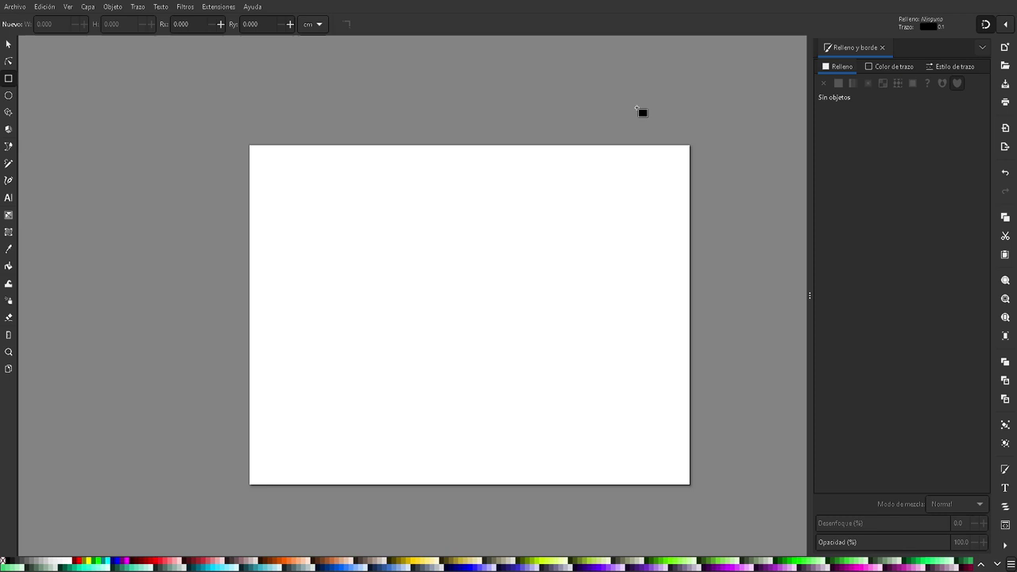
{"action": "mouse_move", "coordinate": [381, 304]}
{"action": "left_mouse_down"}
{"action": "mouse_move", "coordinate": [365, 231]}
{"action": "mouse_move", "coordinate": [318, 237]}
{"action": "left_mouse_up"}
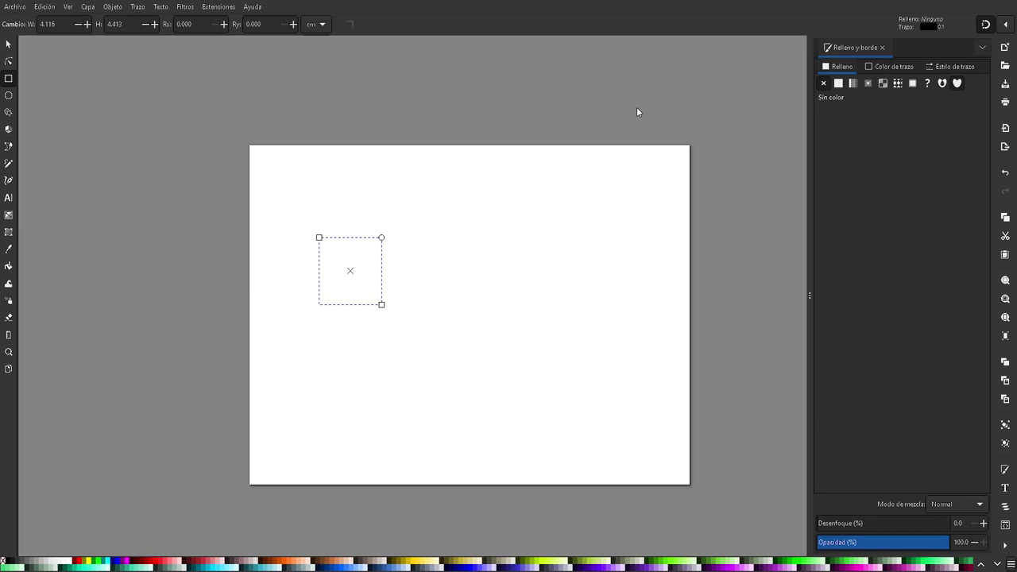
{"action": "left_click", "coordinate": [79, 561]}
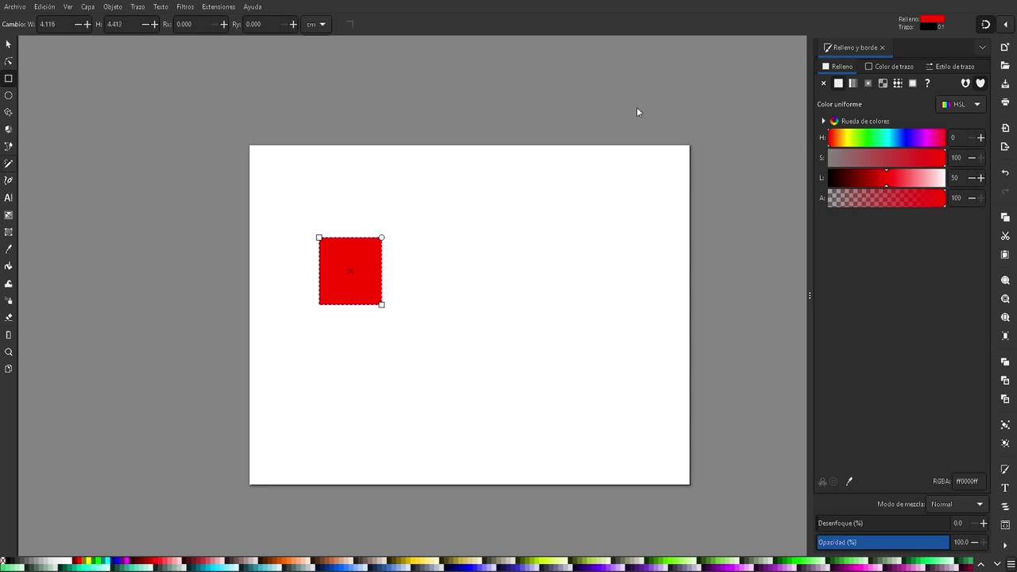
- Draw a large thick hook-shaped pressure stroke with the Pencil in the page's upper right area
{"action": "key", "text": "p"}
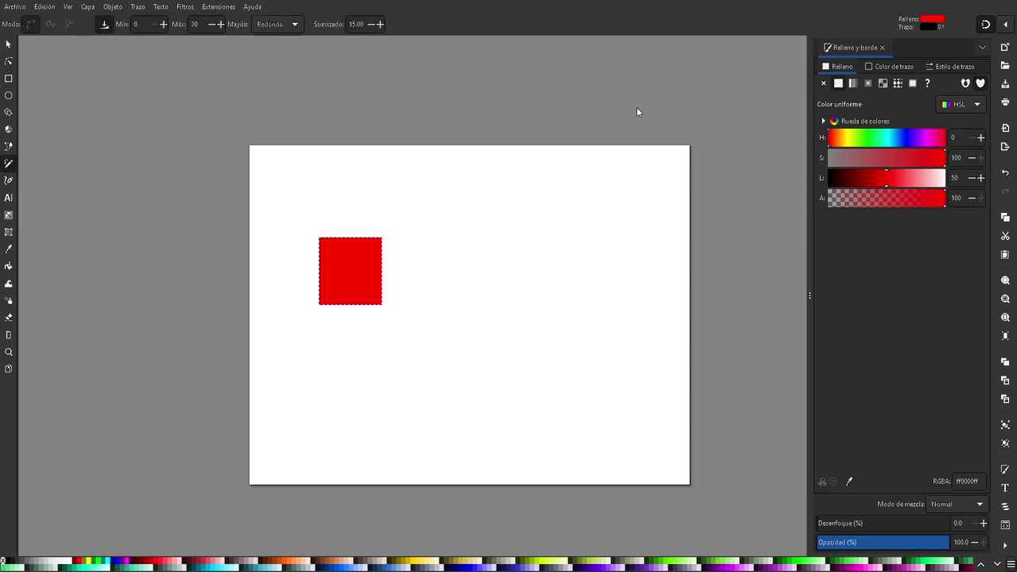
{"action": "key", "text": "r"}
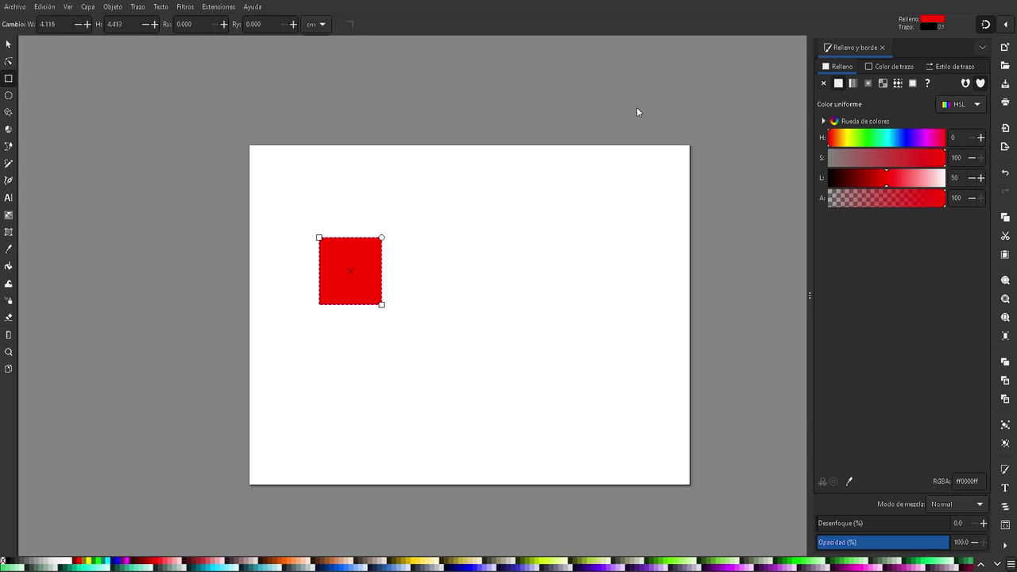
{"action": "key", "text": "p"}
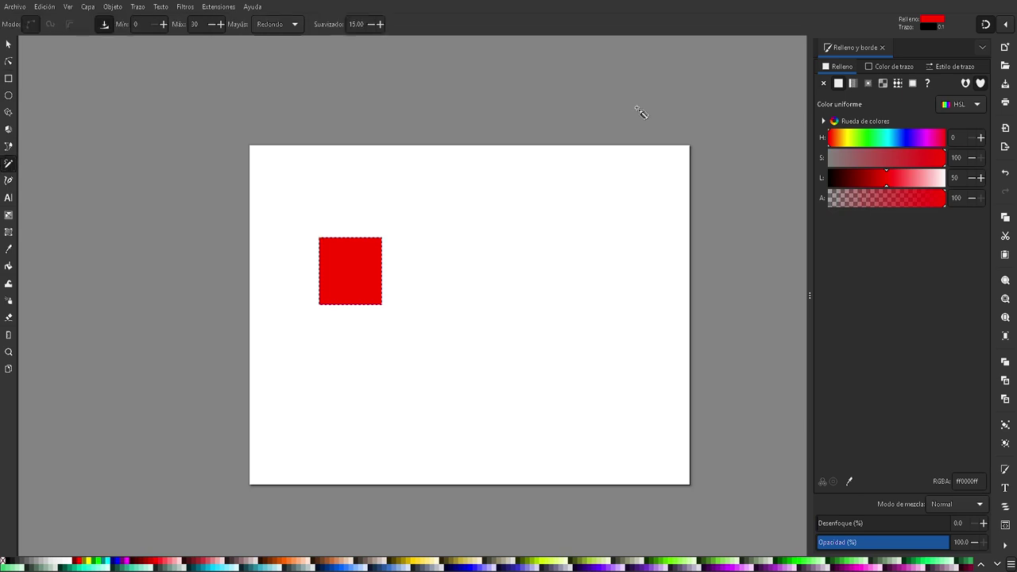
{"action": "mouse_move", "coordinate": [494, 282]}
{"action": "left_mouse_down"}
{"action": "mouse_move", "coordinate": [498, 223]}
{"action": "mouse_move", "coordinate": [551, 199]}
{"action": "mouse_move", "coordinate": [594, 226]}
{"action": "mouse_move", "coordinate": [568, 356]}
{"action": "left_mouse_up"}
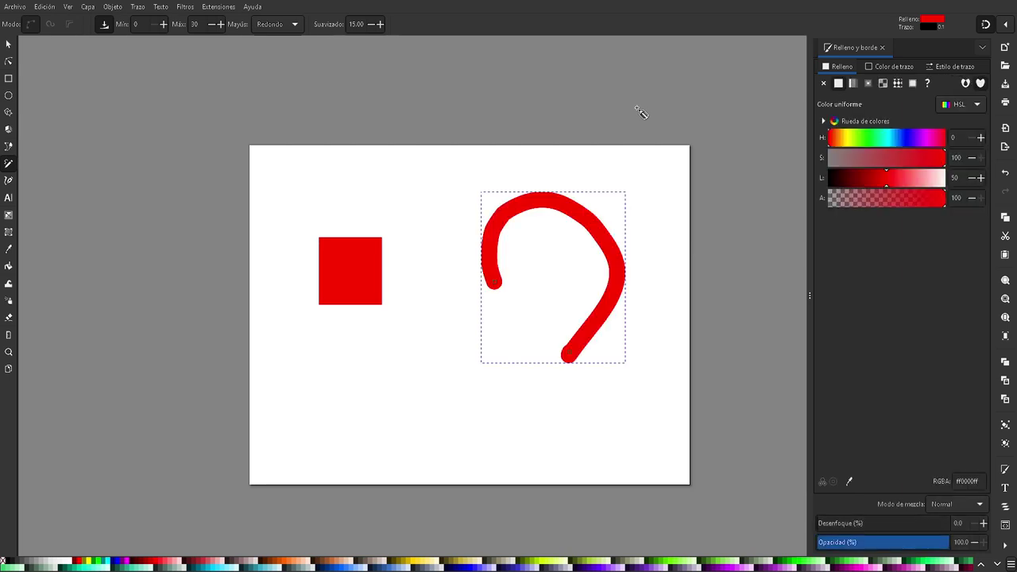
- Draw a medium question mark with its dot below and left of the large hook using pressure-sensitive Pencil strokes
{"action": "mouse_move", "coordinate": [413, 404]}
{"action": "left_mouse_down"}
{"action": "mouse_move", "coordinate": [428, 309]}
{"action": "mouse_move", "coordinate": [466, 299]}
{"action": "mouse_move", "coordinate": [501, 383]}
{"action": "mouse_move", "coordinate": [456, 414]}
{"action": "mouse_move", "coordinate": [414, 405]}
{"action": "left_mouse_up"}
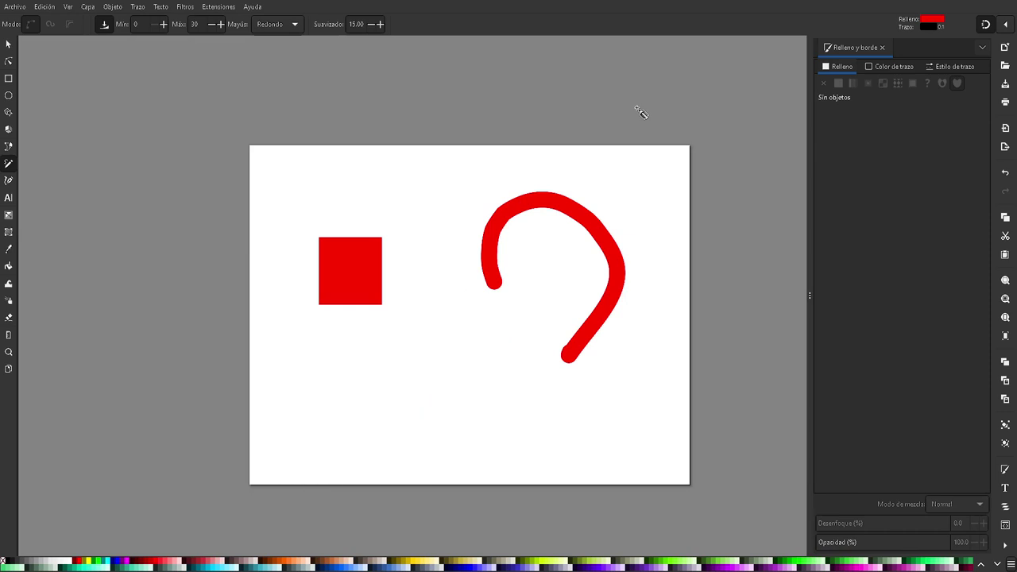
{"action": "mouse_move", "coordinate": [444, 357]}
{"action": "left_mouse_down"}
{"action": "mouse_move", "coordinate": [473, 326]}
{"action": "mouse_move", "coordinate": [488, 345]}
{"action": "mouse_move", "coordinate": [465, 414]}
{"action": "left_mouse_up"}
{"action": "left_click_drag", "start_coordinate": [471, 435], "coordinate": [473, 435]}
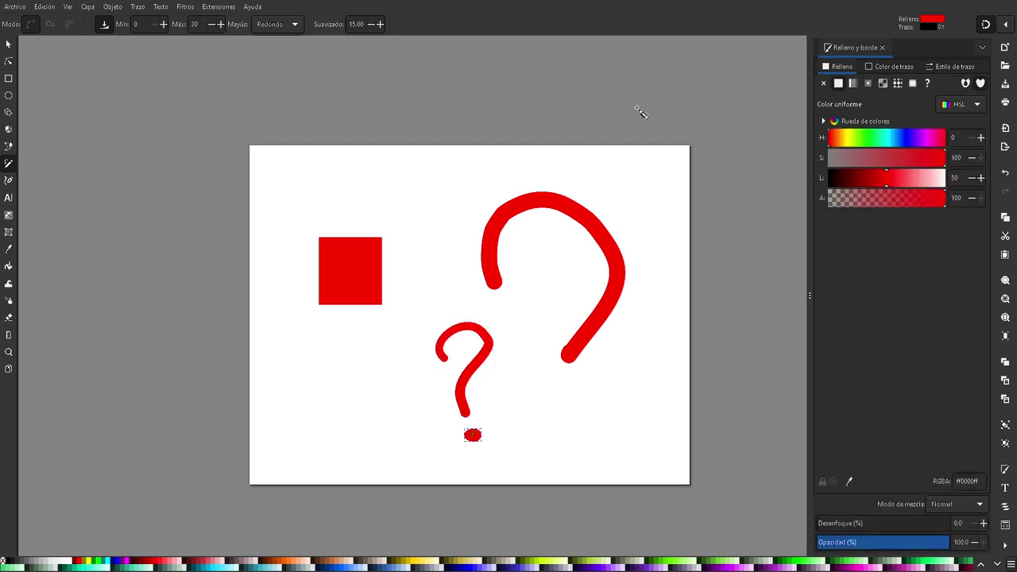
- Draw two small dotted question marks side by side below the red rectangle with the Pencil
{"action": "mouse_move", "coordinate": [284, 390]}
{"action": "left_mouse_down"}
{"action": "mouse_move", "coordinate": [279, 368]}
{"action": "mouse_move", "coordinate": [318, 329]}
{"action": "mouse_move", "coordinate": [370, 359]}
{"action": "mouse_move", "coordinate": [341, 419]}
{"action": "mouse_move", "coordinate": [314, 413]}
{"action": "mouse_move", "coordinate": [280, 379]}
{"action": "left_mouse_up"}
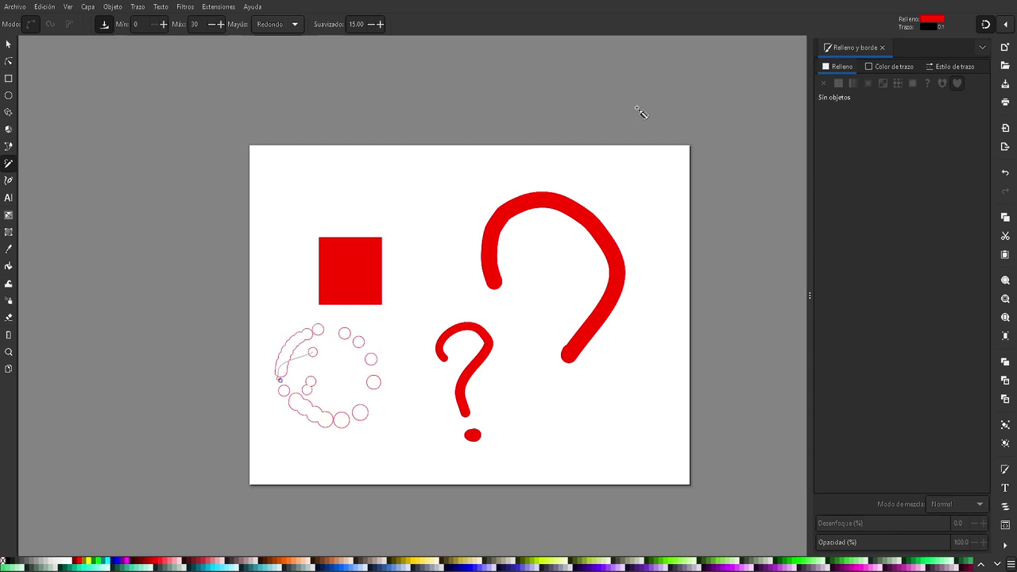
{"action": "left_click_drag", "start_coordinate": [316, 408], "coordinate": [321, 413]}
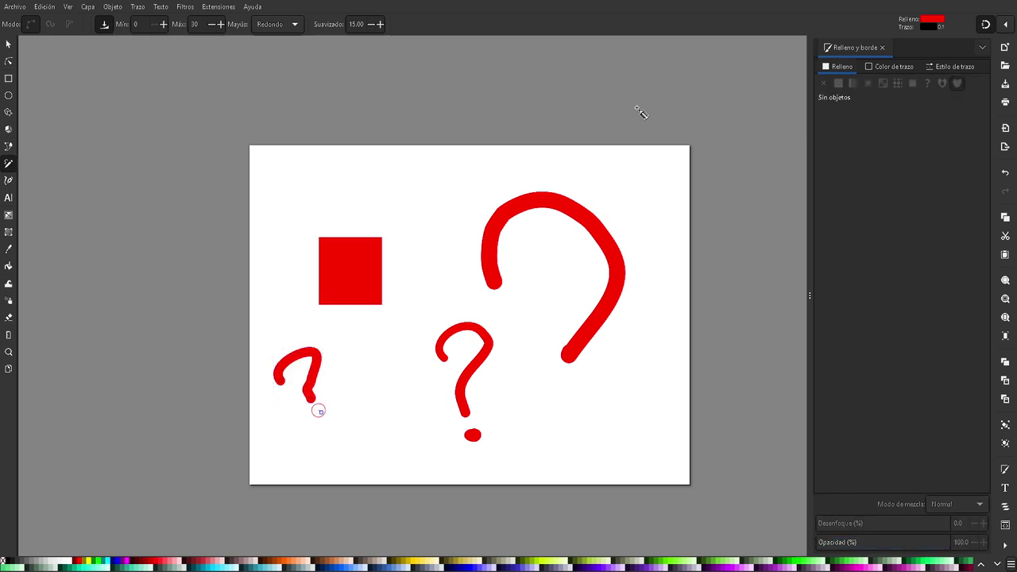
{"action": "left_click_drag", "start_coordinate": [344, 353], "coordinate": [371, 401]}
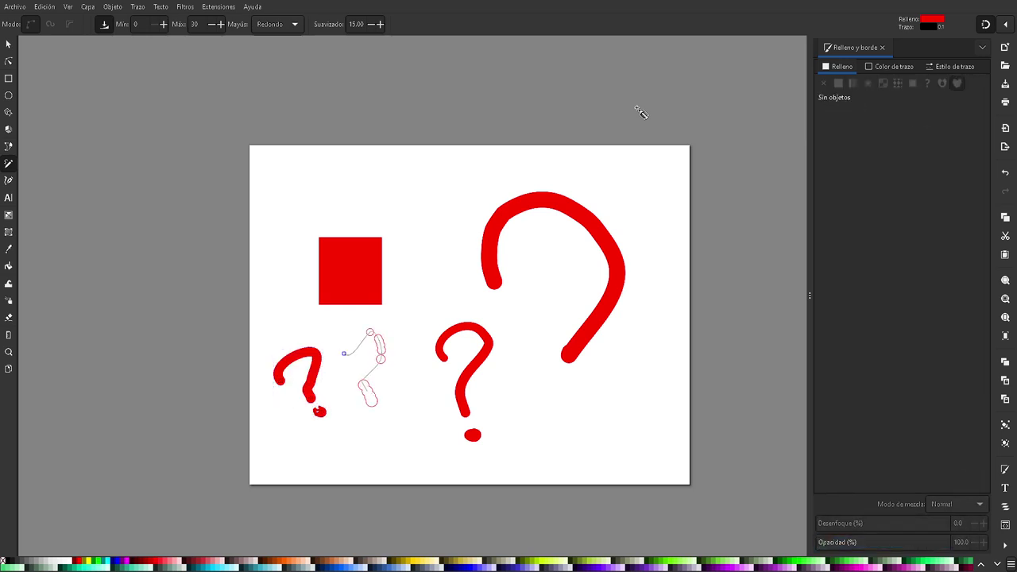
{"action": "left_click", "coordinate": [383, 420]}
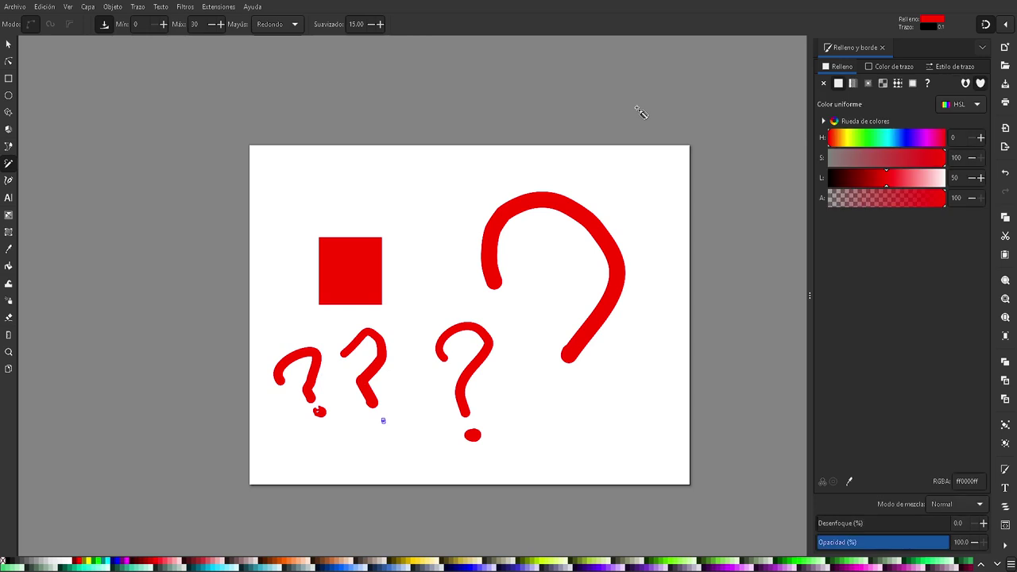